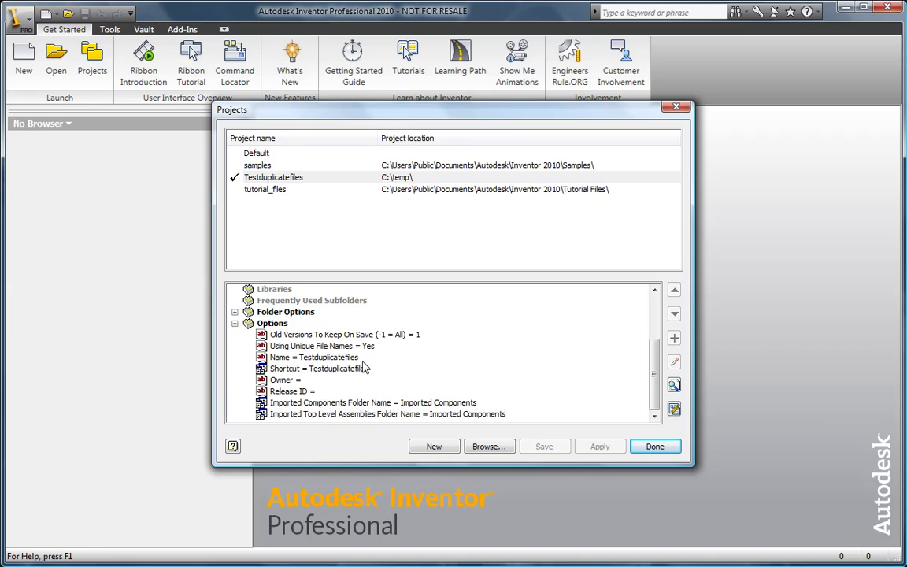
Set Using Unique File Names to No for the Testduplicatefiles project, expand its Workspace entry, and save the project
{"action": "left_click", "coordinate": [368, 347]}
{"action": "left_click", "coordinate": [370, 346]}
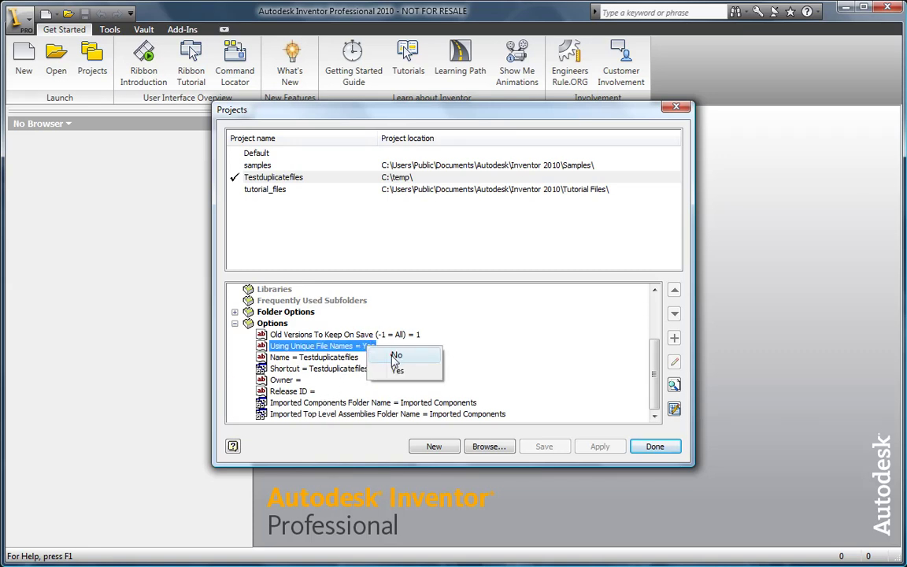
{"action": "left_click", "coordinate": [392, 355]}
{"action": "scroll", "coordinate": [630, 315], "scroll_direction": "up", "scroll_amount": 3}
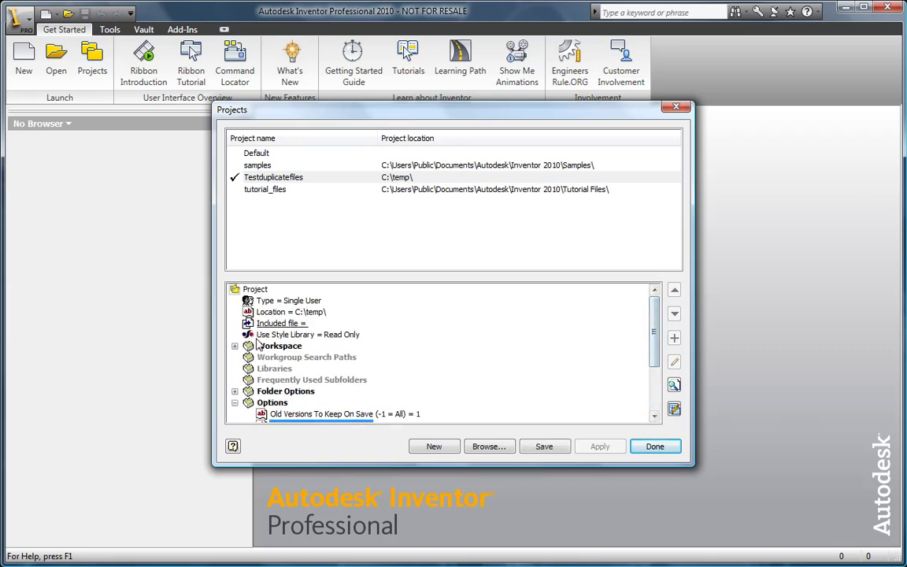
{"action": "left_click", "coordinate": [235, 346]}
{"action": "left_click", "coordinate": [292, 359]}
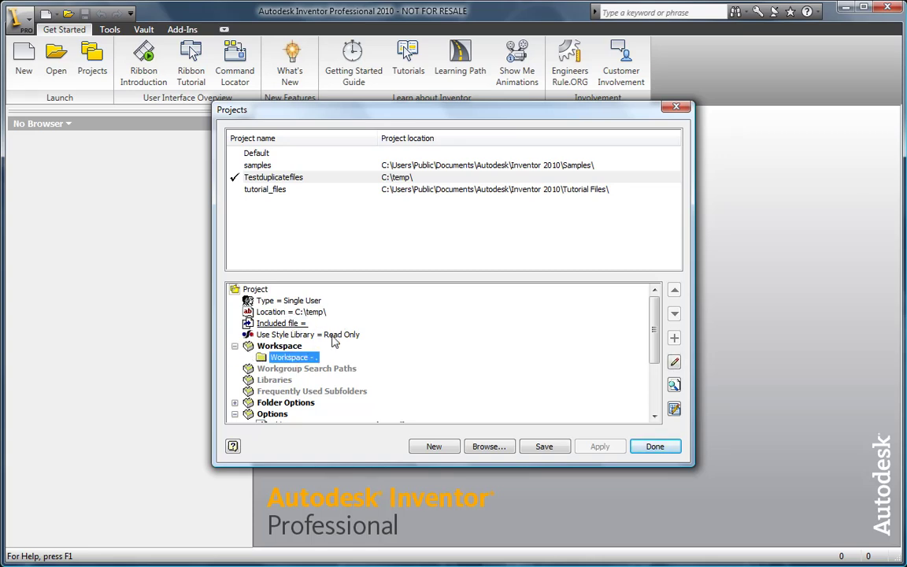
{"action": "left_click", "coordinate": [542, 448]}
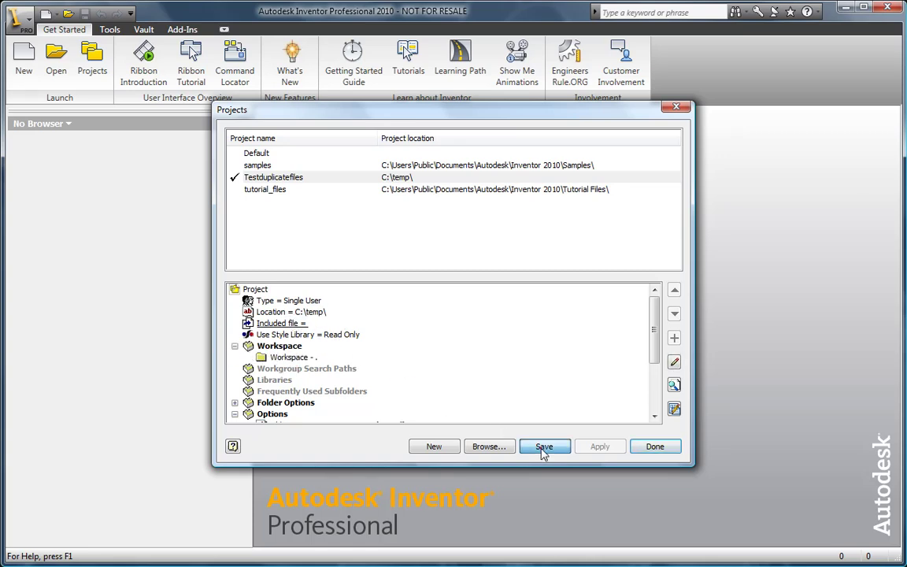
{"action": "left_click", "coordinate": [652, 448]}
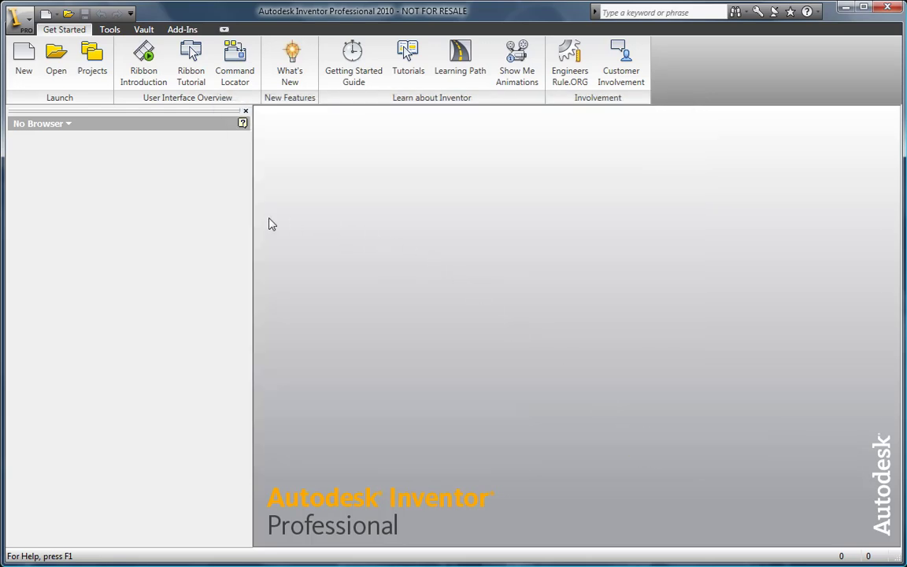
Open Part1.ipt from the project workspace
{"action": "left_click", "coordinate": [56, 59]}
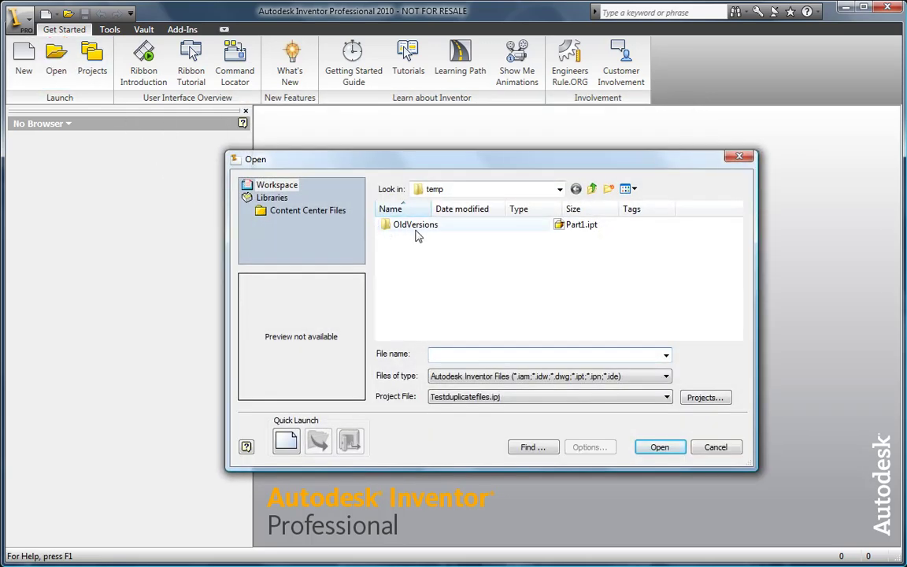
{"action": "left_click", "coordinate": [580, 225]}
{"action": "left_click", "coordinate": [665, 449]}
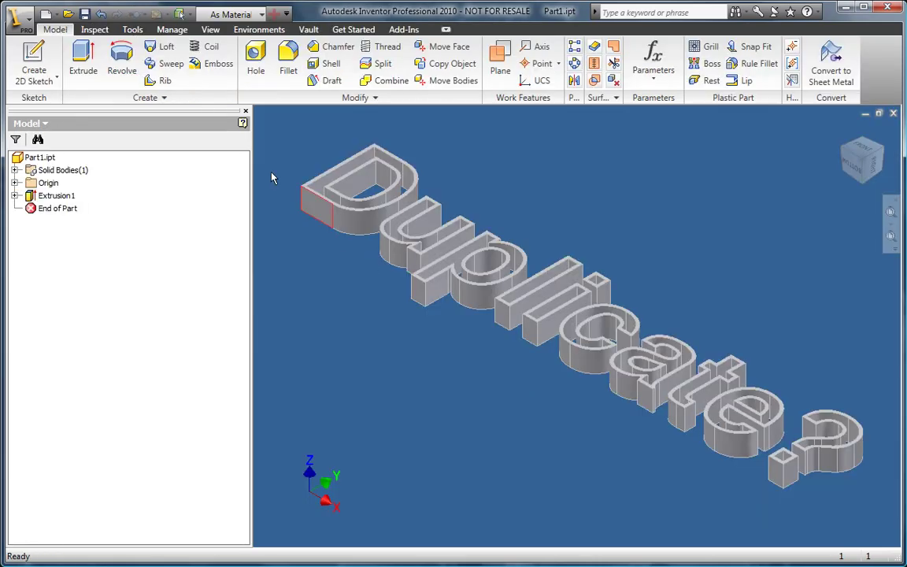
Create a new assembly from the Standard.iam template and place one instance of Part1.ipt in it
{"action": "left_click", "coordinate": [46, 15]}
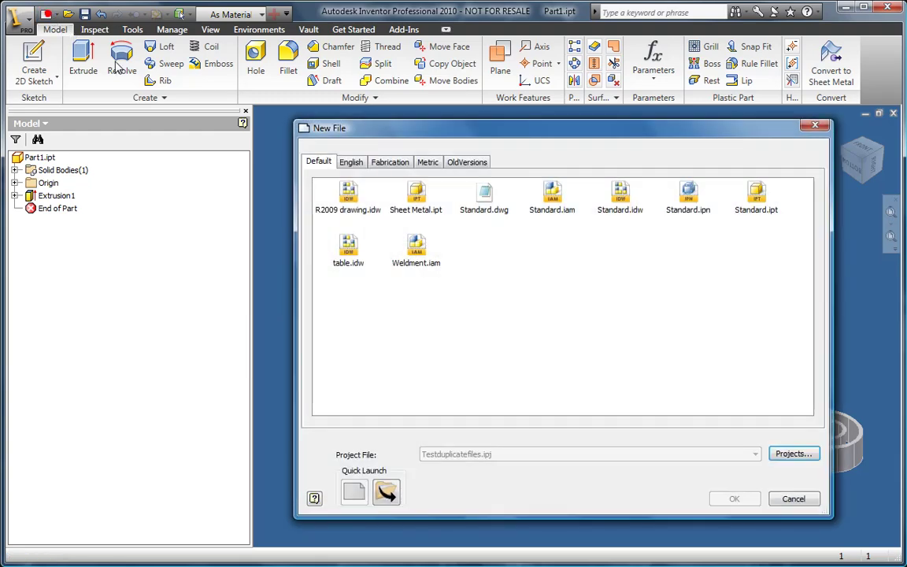
{"action": "double_click", "coordinate": [552, 196]}
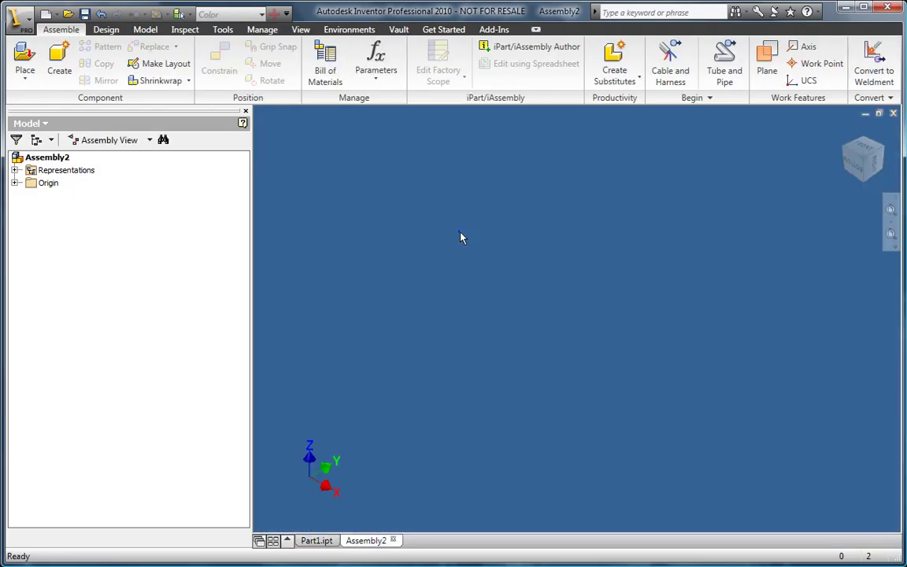
{"action": "right_click", "coordinate": [462, 237]}
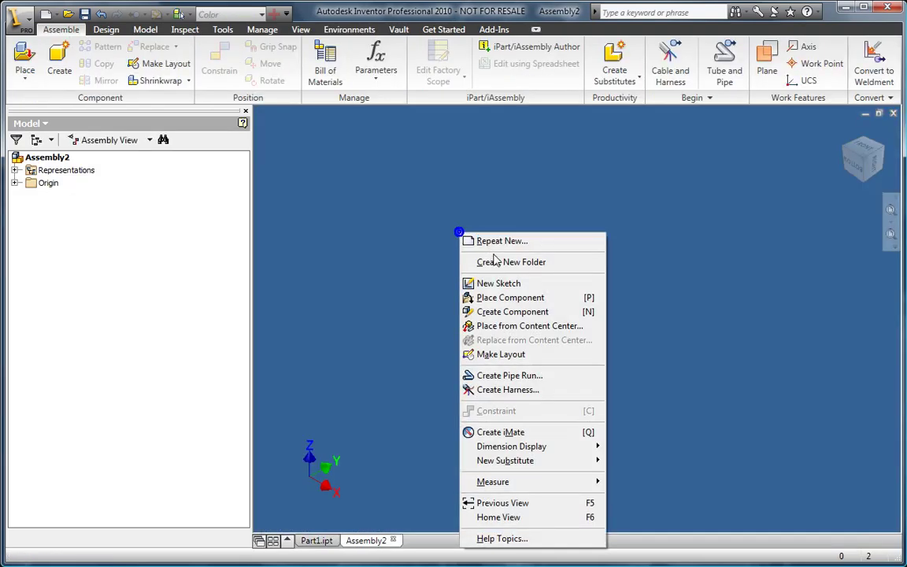
{"action": "left_click", "coordinate": [517, 295]}
{"action": "double_click", "coordinate": [579, 226]}
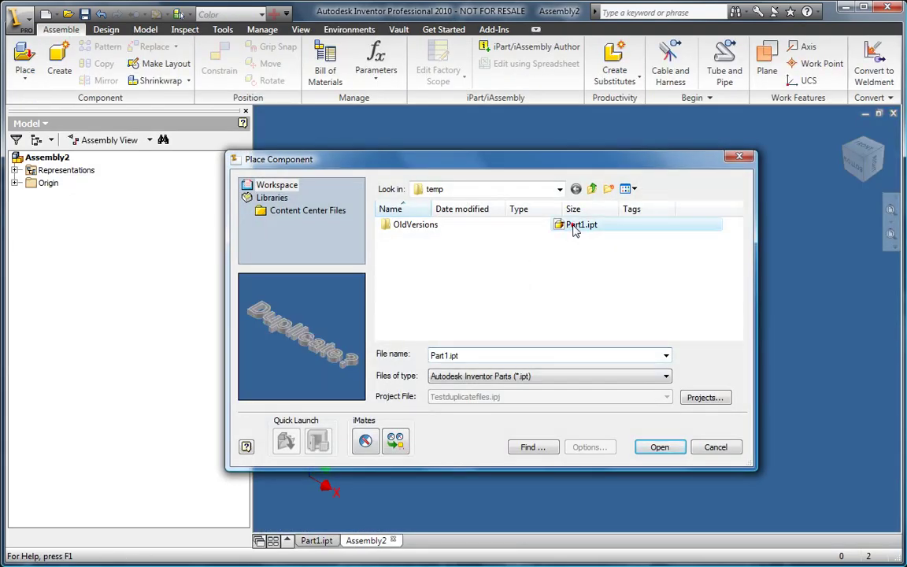
{"action": "scroll", "coordinate": [556, 239], "scroll_direction": "up", "scroll_amount": 5}
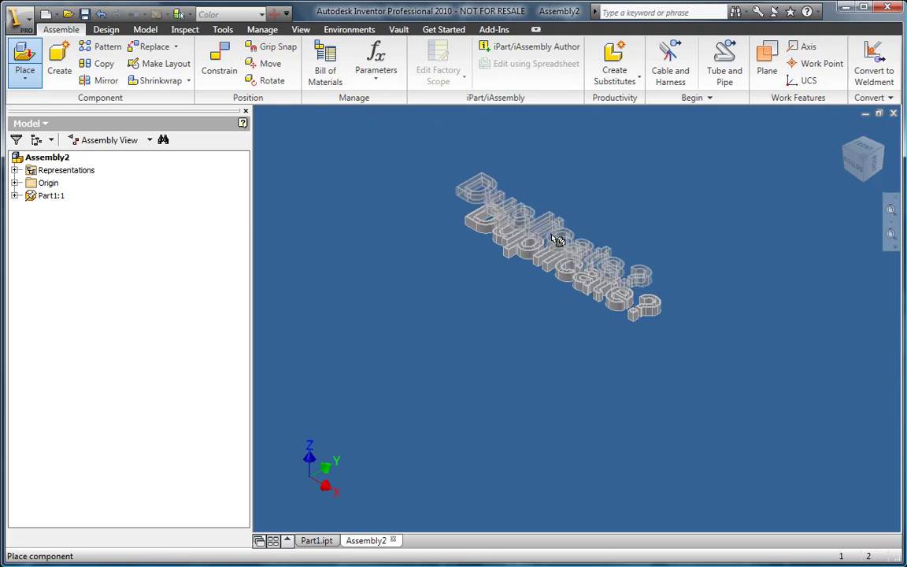
{"action": "right_click", "coordinate": [545, 231]}
{"action": "left_click", "coordinate": [558, 240]}
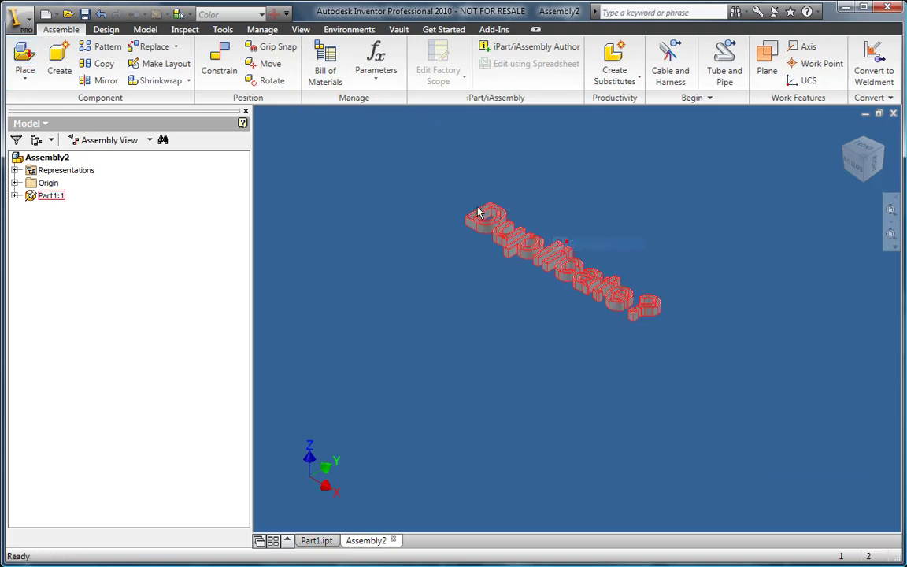
Save the new assembly in the temp folder under the name A
{"action": "left_click", "coordinate": [84, 15]}
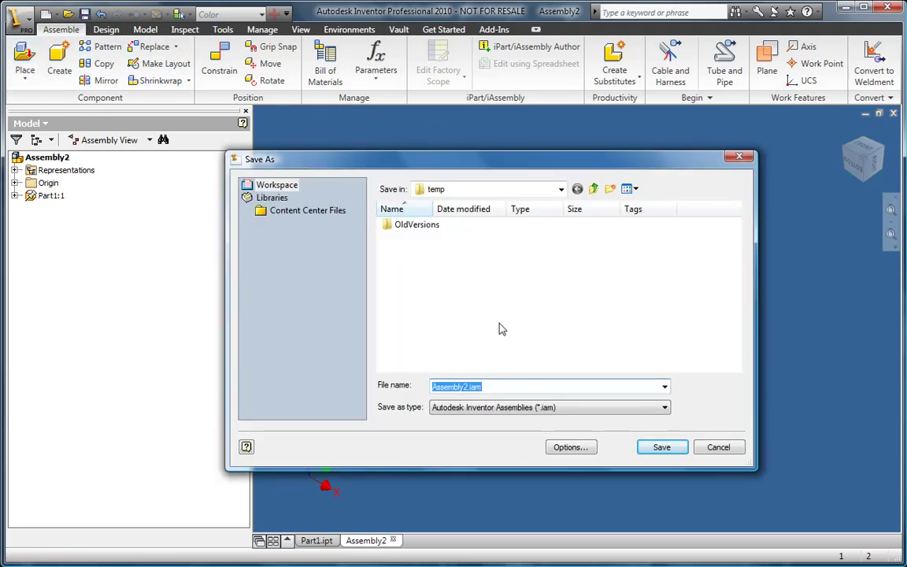
{"action": "type", "text": "A"}
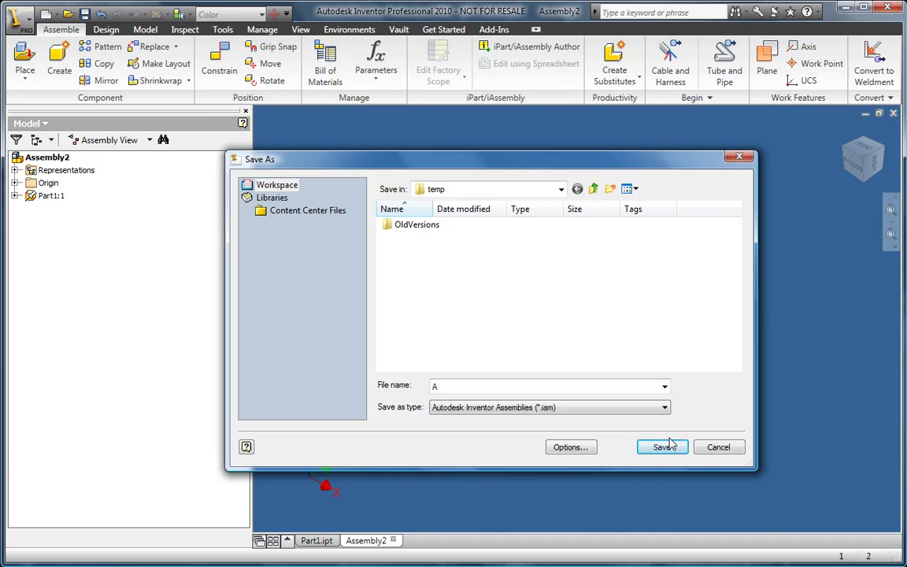
{"action": "left_click", "coordinate": [661, 447]}
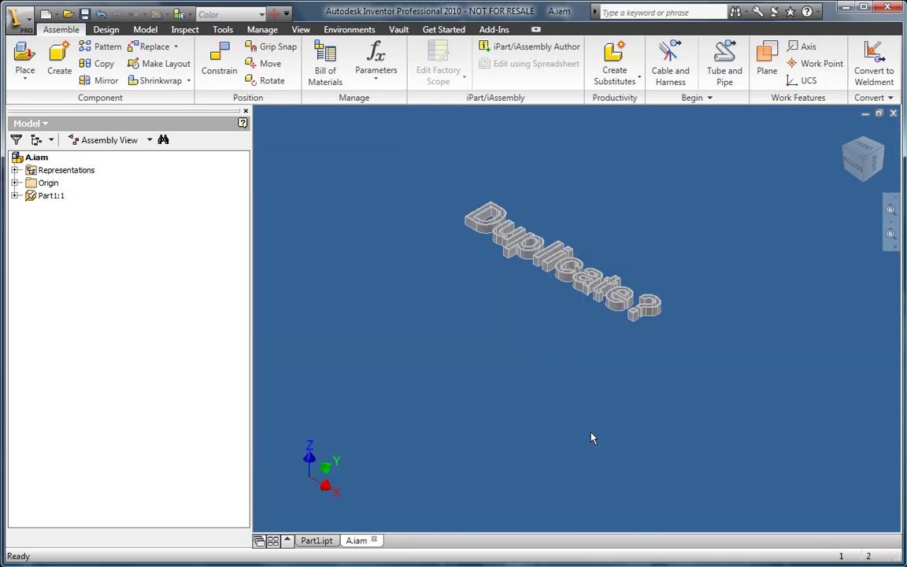
Switch to Windows Explorer, widen the Name column, and create a folder named Sub in C:\temp
{"action": "key", "text": "alt+Tab"}
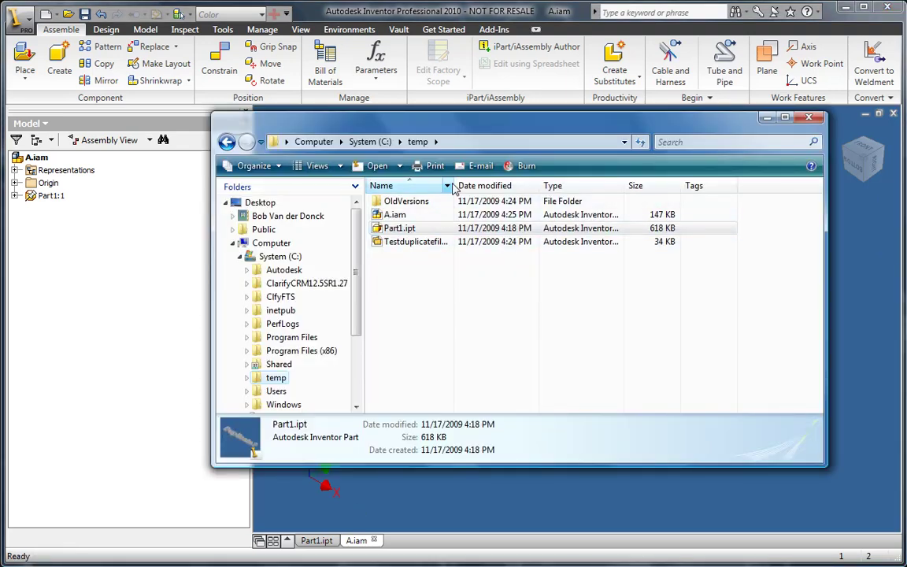
{"action": "left_click_drag", "start_coordinate": [455, 185], "coordinate": [558, 185]}
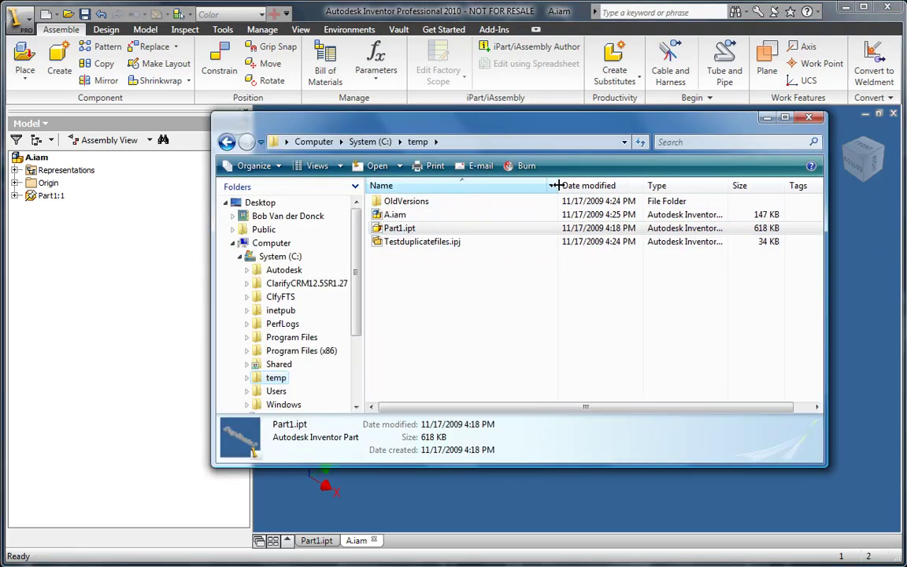
{"action": "right_click", "coordinate": [423, 301]}
{"action": "mouse_move", "coordinate": [479, 340]}
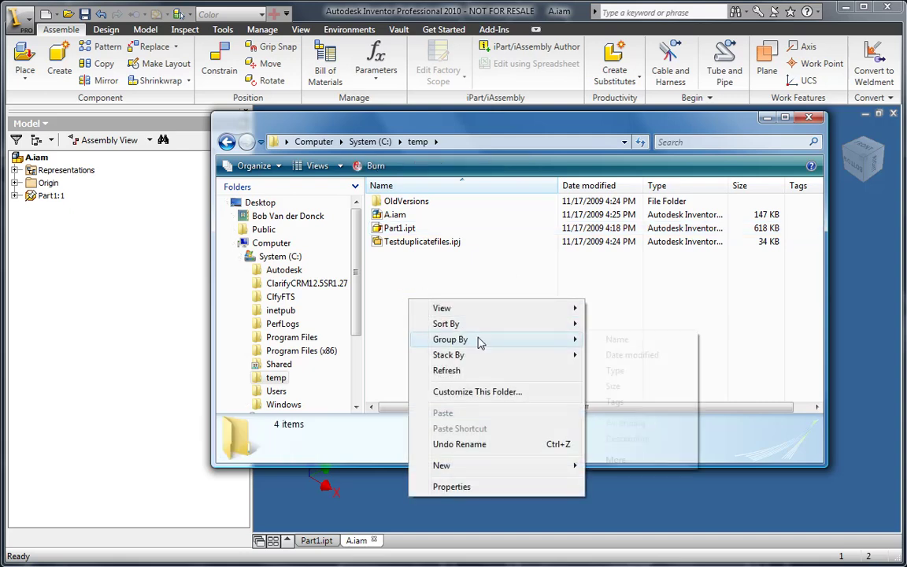
{"action": "left_click", "coordinate": [570, 464]}
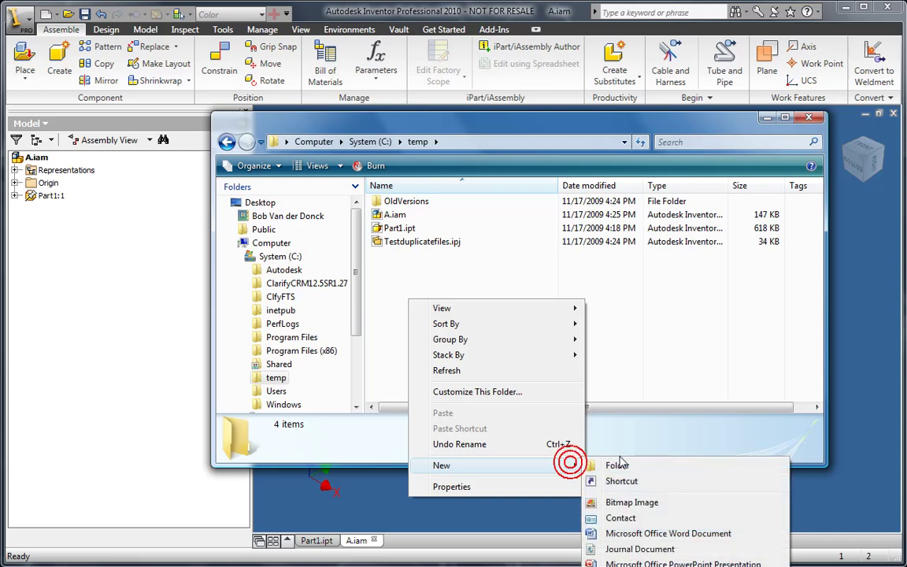
{"action": "left_click", "coordinate": [617, 464]}
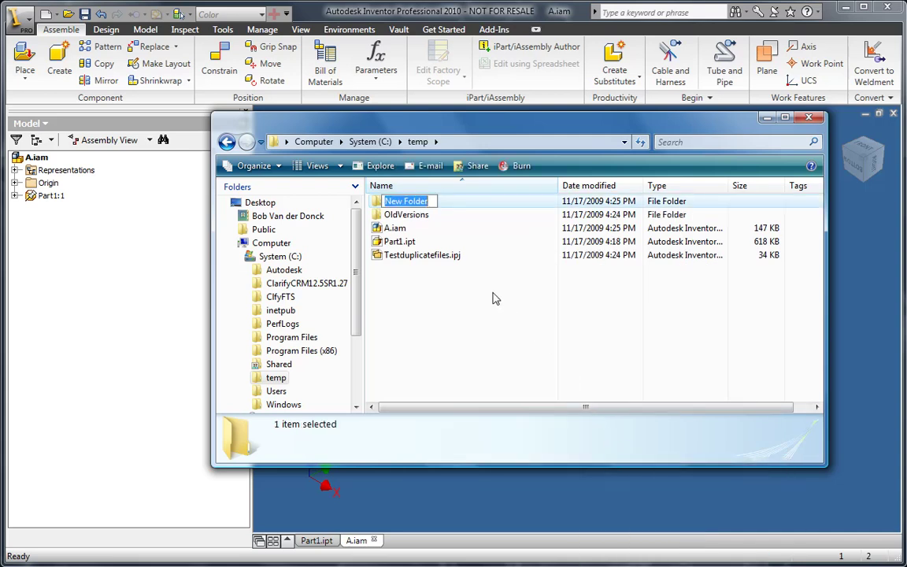
{"action": "type", "text": "Sub"}
{"action": "key", "text": "Return"}
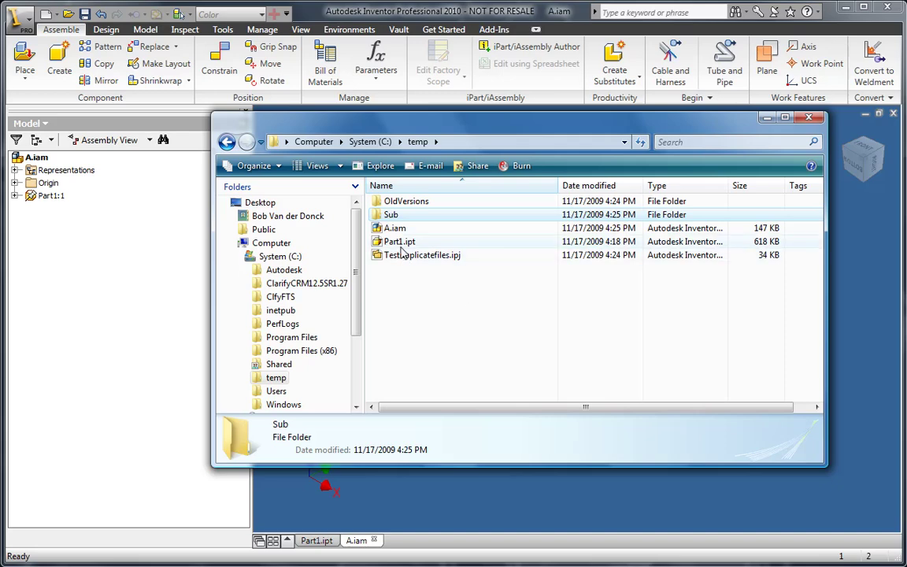
Return to Inventor and close both A.iam and Part1.ipt
{"action": "key", "text": "alt+F4"}
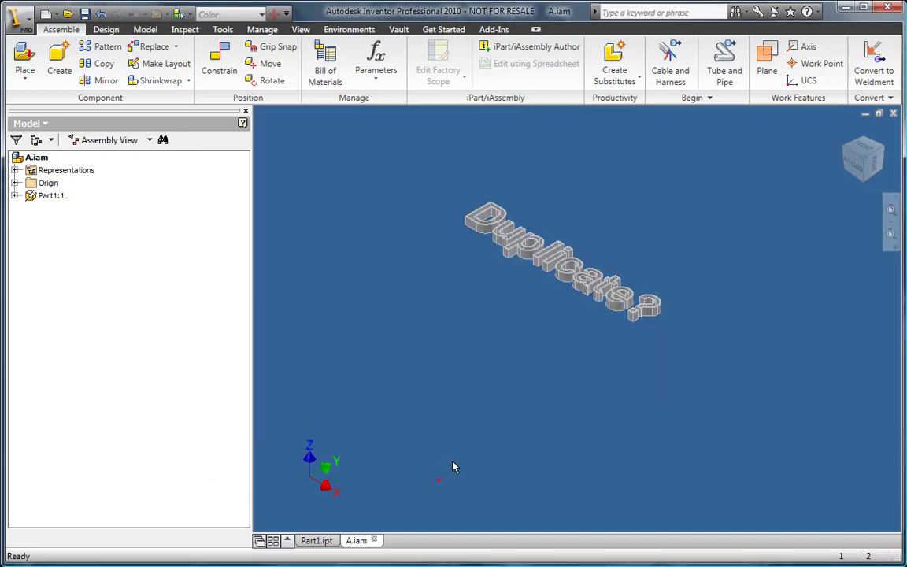
{"action": "left_click", "coordinate": [892, 113]}
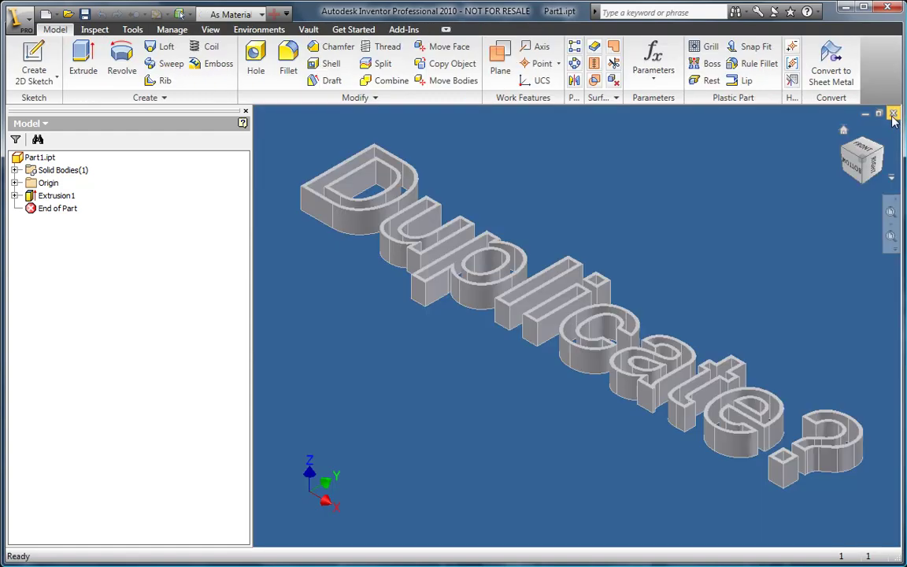
{"action": "left_click", "coordinate": [893, 115]}
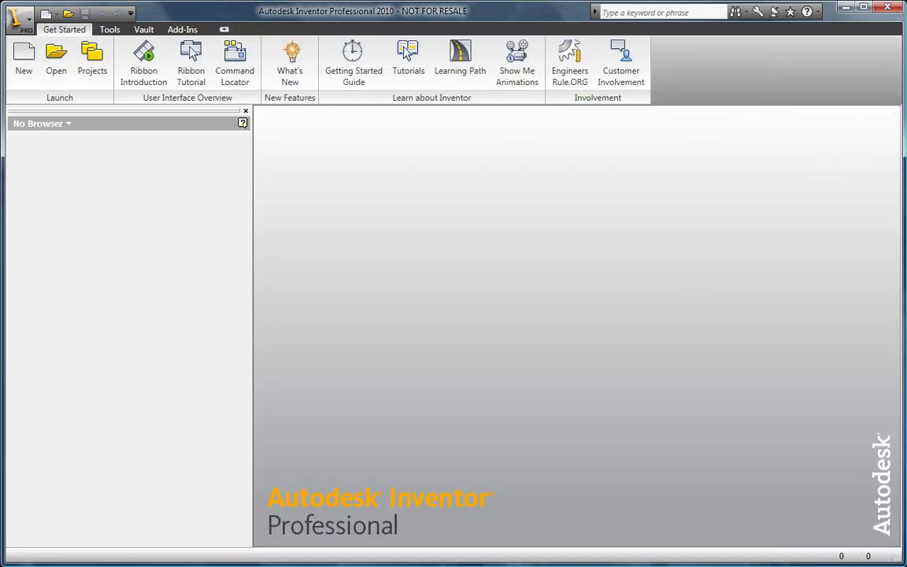
Switch to Windows Explorer, move Part1.ipt from C:\temp into the Sub folder, and check the contents of both folders
{"action": "key", "text": "alt+Tab"}
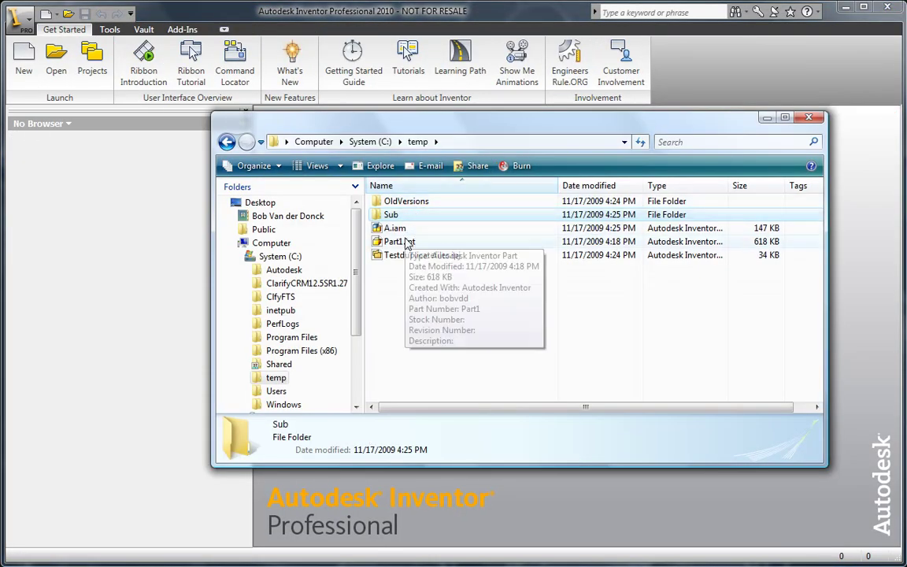
{"action": "left_click_drag", "start_coordinate": [405, 244], "coordinate": [393, 216]}
{"action": "double_click", "coordinate": [394, 216]}
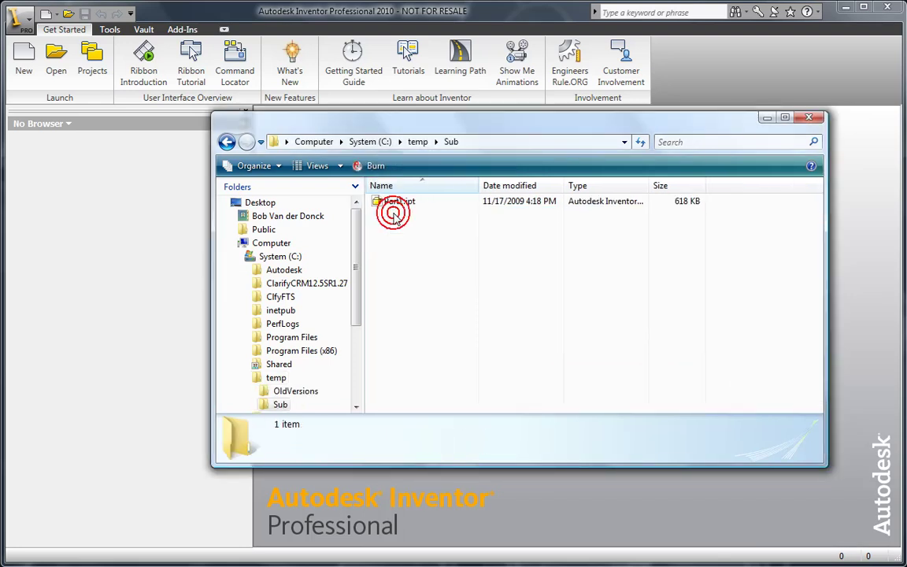
{"action": "left_click", "coordinate": [279, 377]}
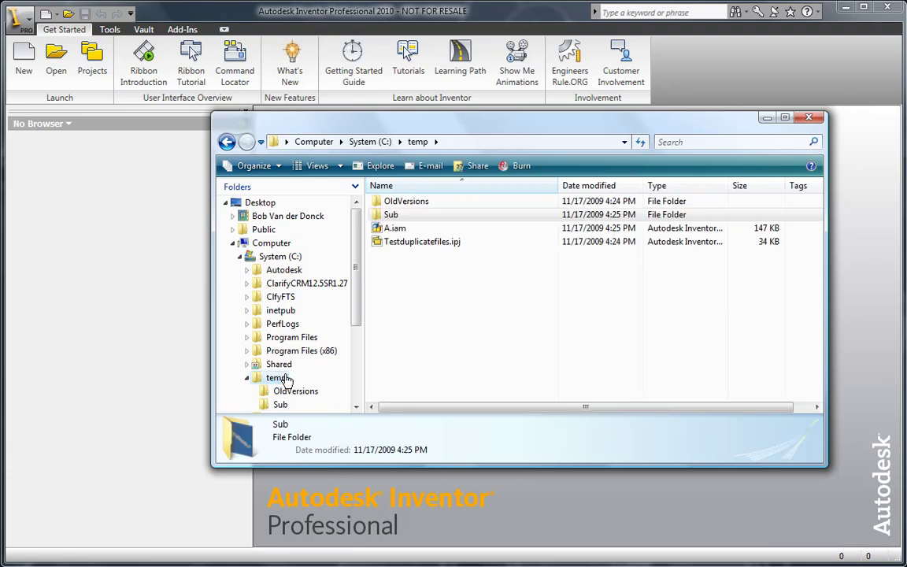
{"action": "left_click", "coordinate": [486, 348]}
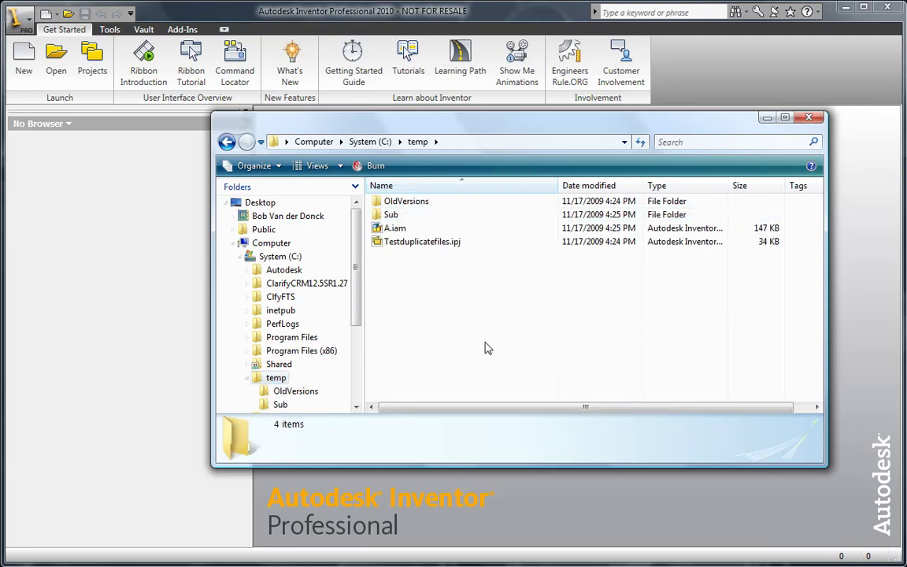
Return to Inventor and check the Using Unique File Names option of the Testduplicatefiles project
{"action": "left_click", "coordinate": [144, 292]}
{"action": "left_click", "coordinate": [93, 64]}
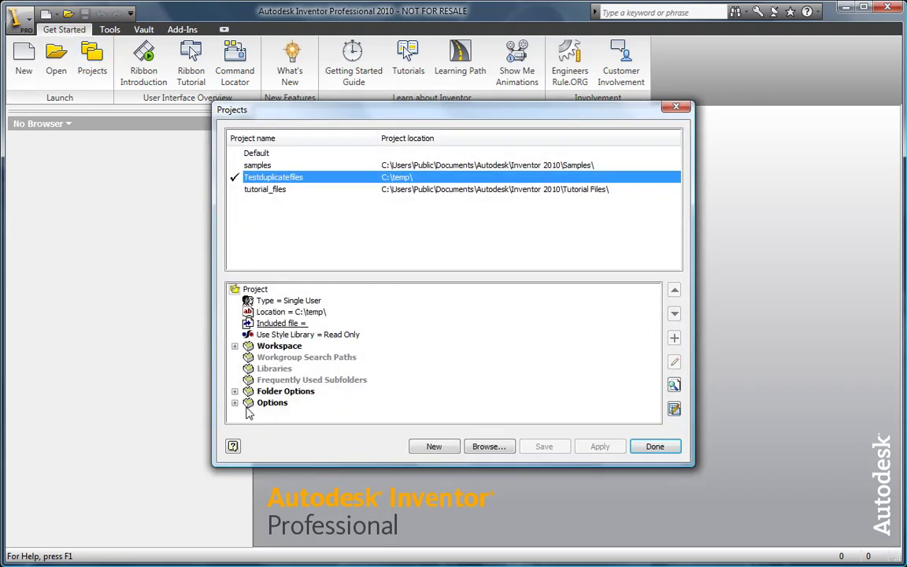
{"action": "left_click", "coordinate": [235, 403]}
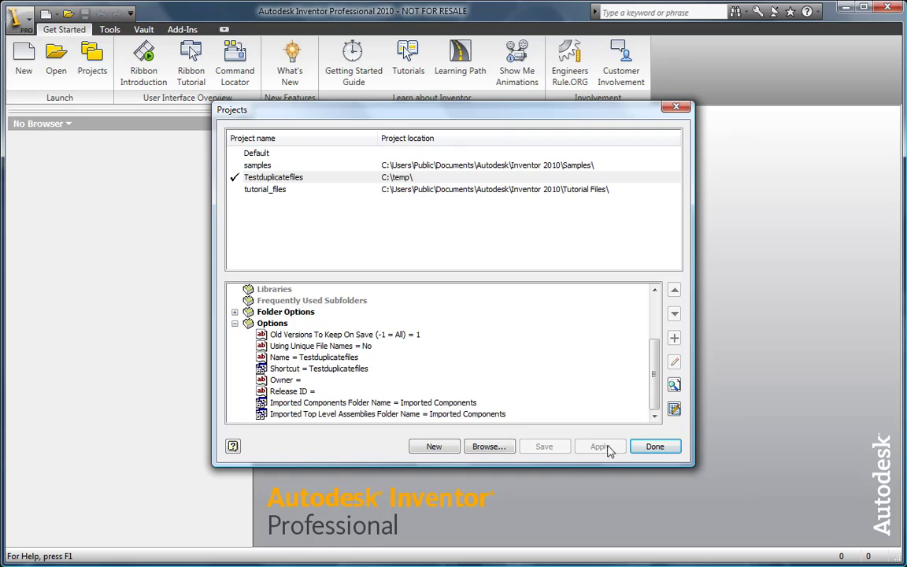
{"action": "left_click", "coordinate": [655, 446]}
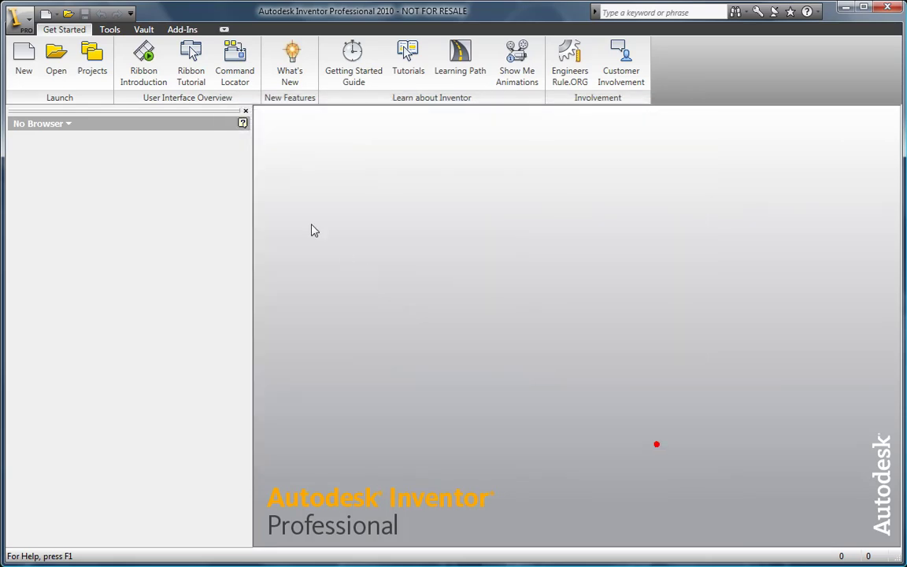
Open A.iam and resolve its missing link by pointing it to Part1.ipt in the Sub folder
{"action": "left_click", "coordinate": [55, 61]}
{"action": "left_click", "coordinate": [386, 239]}
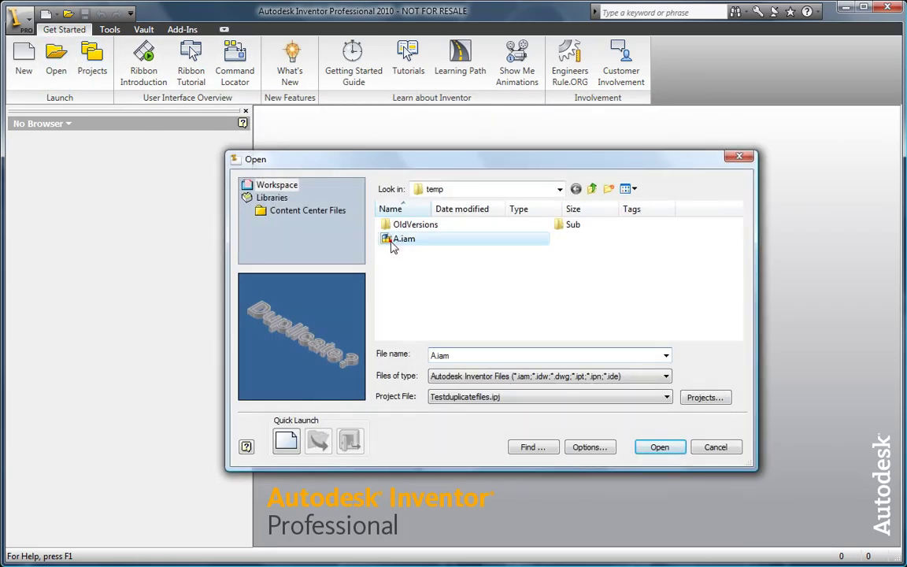
{"action": "left_click", "coordinate": [658, 447]}
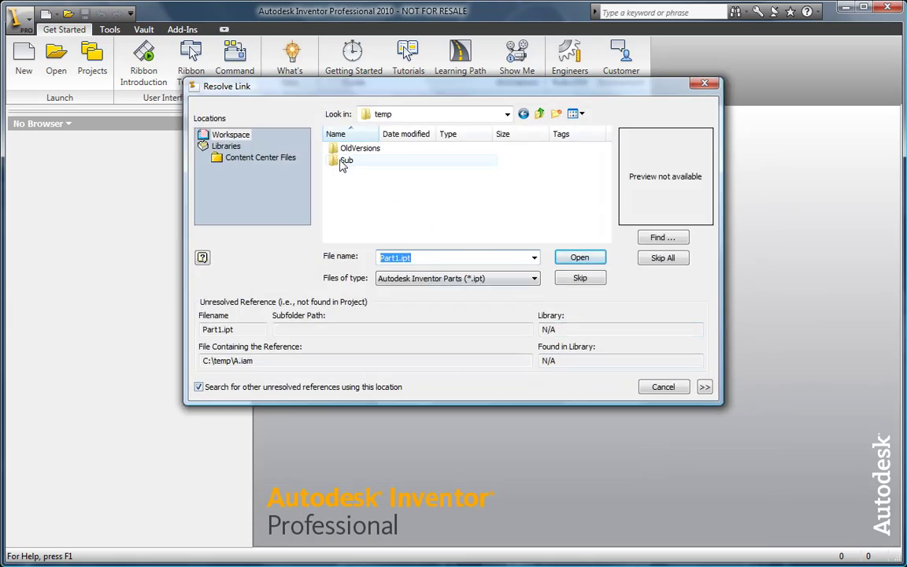
{"action": "double_click", "coordinate": [344, 162]}
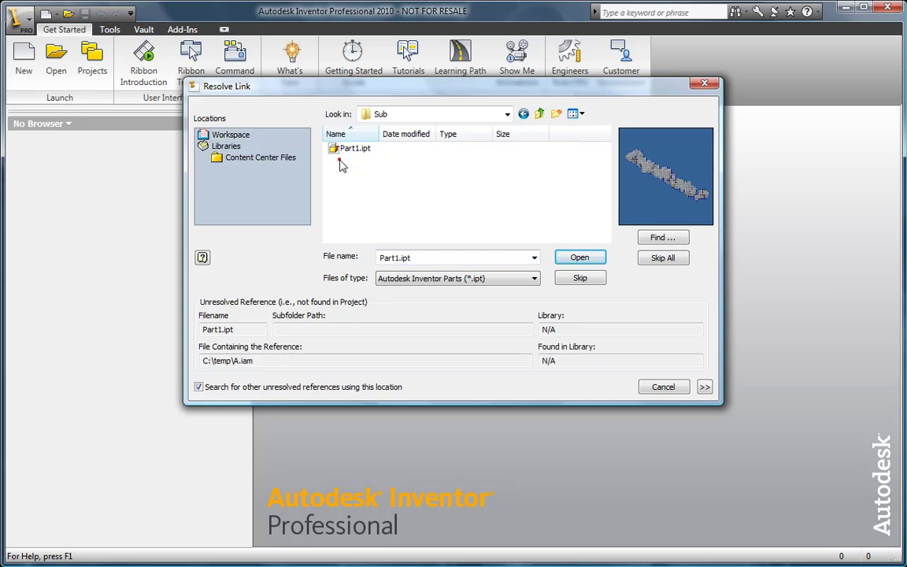
{"action": "left_click", "coordinate": [565, 263]}
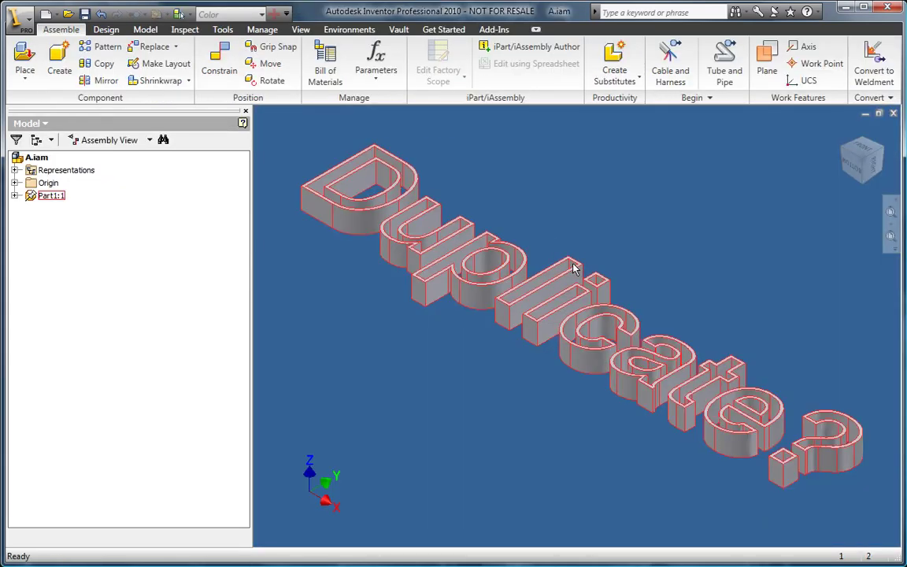
Close A.iam without saving, and in Windows Explorer move Part1.ipt from the Sub folder back to C:\temp
{"action": "left_click", "coordinate": [894, 114]}
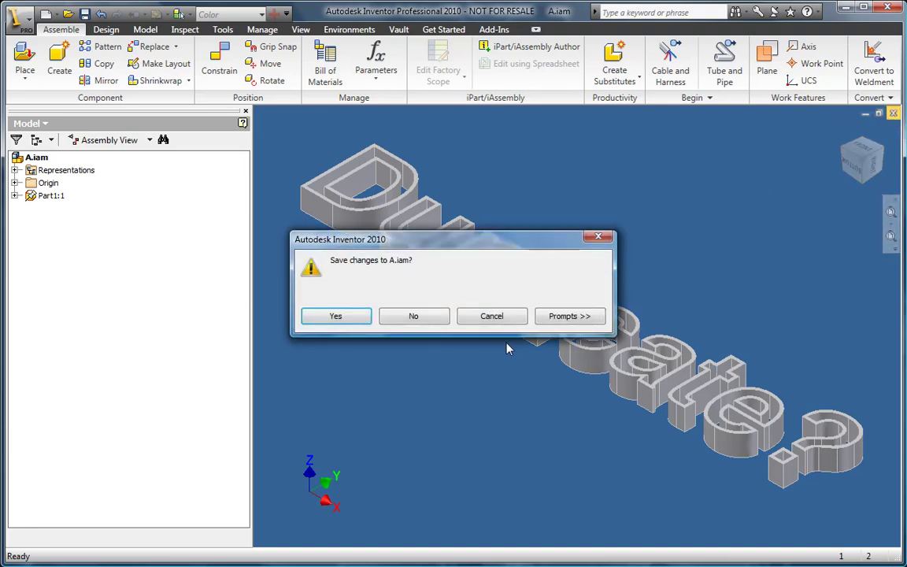
{"action": "left_click", "coordinate": [432, 318]}
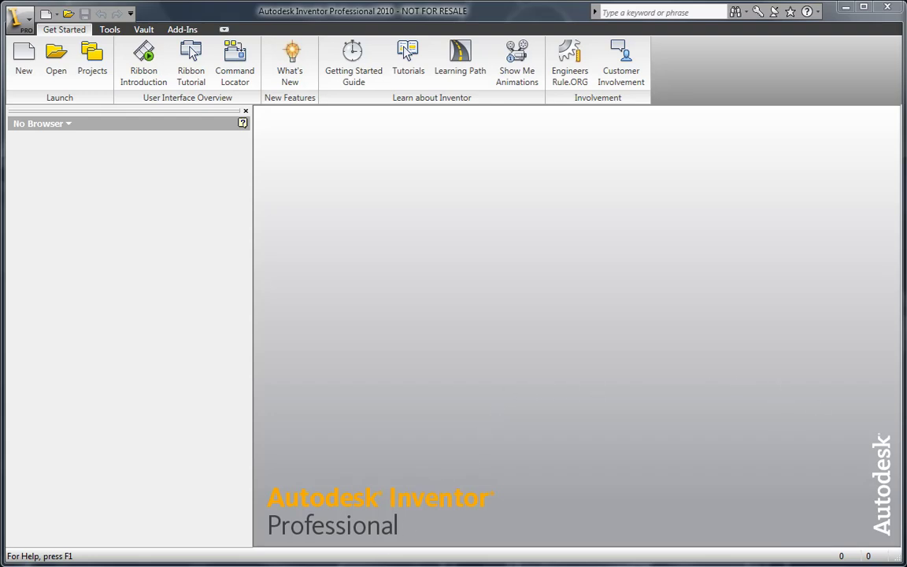
{"action": "key", "text": "alt+Tab"}
{"action": "double_click", "coordinate": [381, 215]}
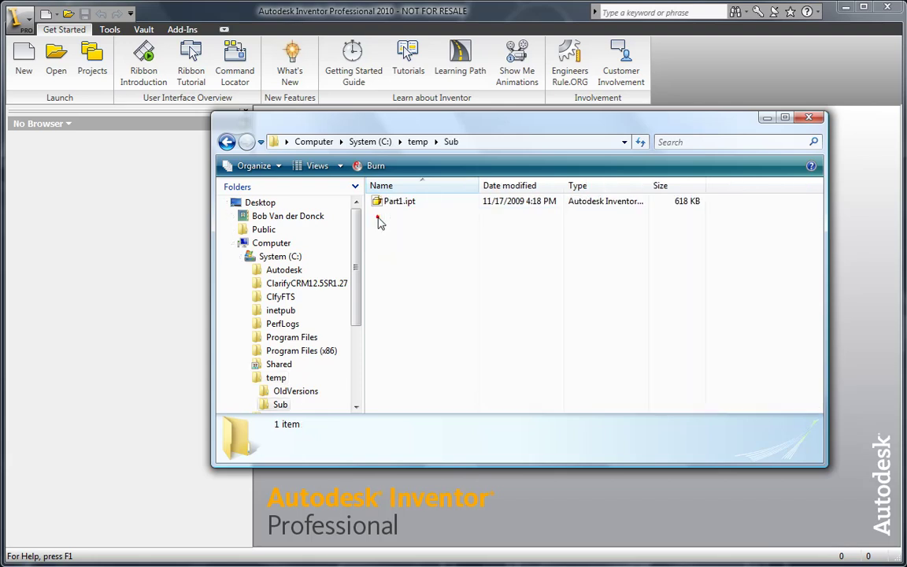
{"action": "left_click_drag", "start_coordinate": [384, 204], "coordinate": [277, 379]}
{"action": "left_click", "coordinate": [276, 378]}
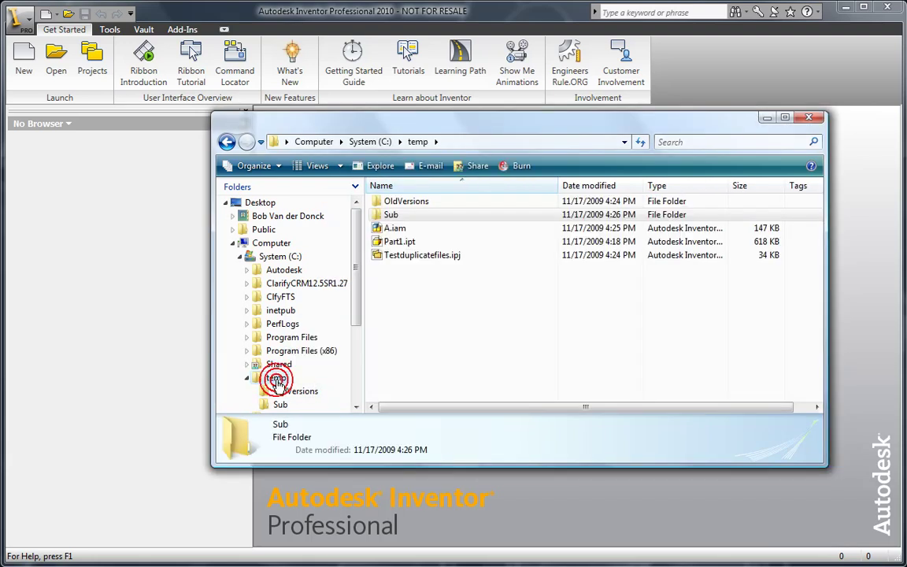
Return to Inventor and set Using Unique File Names to Yes in the Testduplicatefiles project, saving the project
{"action": "key", "text": "alt+F4"}
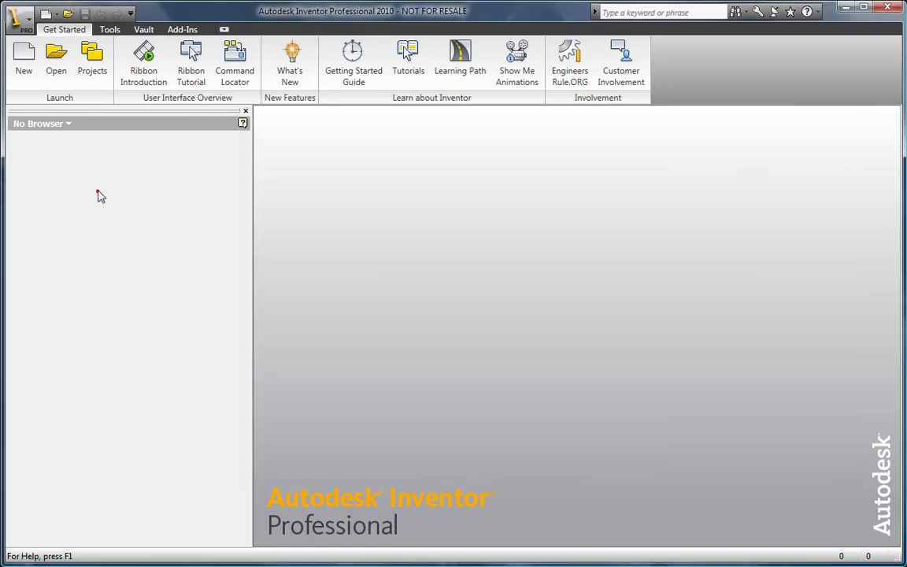
{"action": "left_click", "coordinate": [91, 61]}
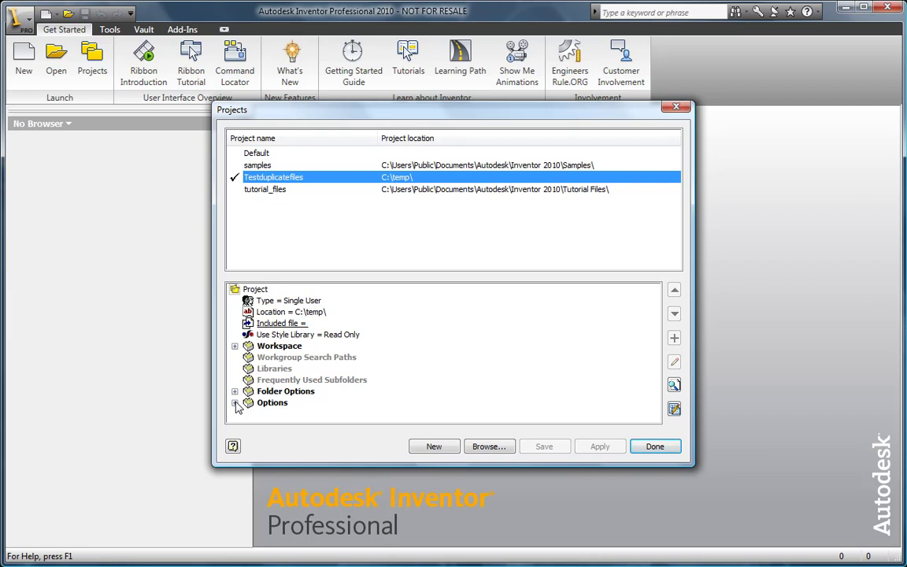
{"action": "left_click", "coordinate": [235, 402]}
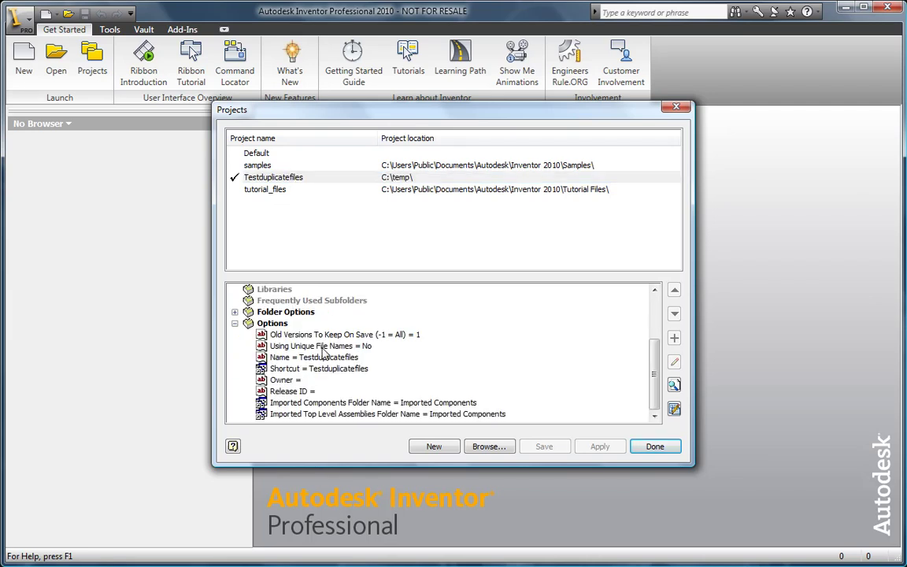
{"action": "double_click", "coordinate": [321, 347]}
{"action": "left_click", "coordinate": [353, 372]}
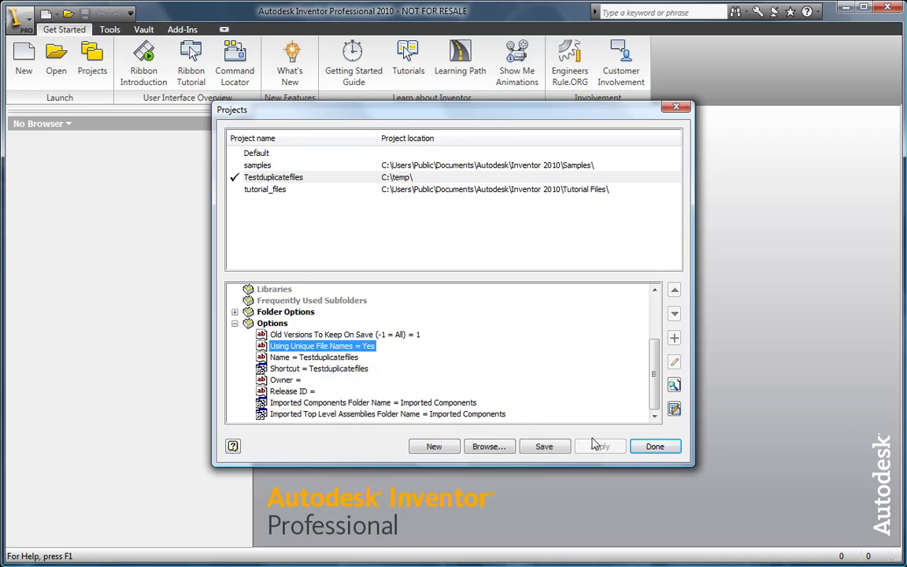
{"action": "left_click", "coordinate": [541, 447]}
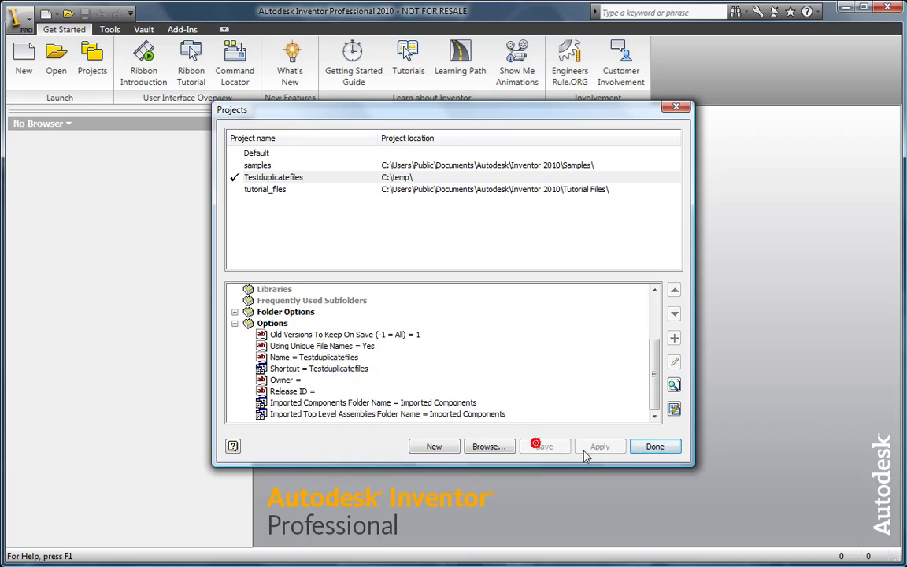
{"action": "left_click", "coordinate": [653, 447]}
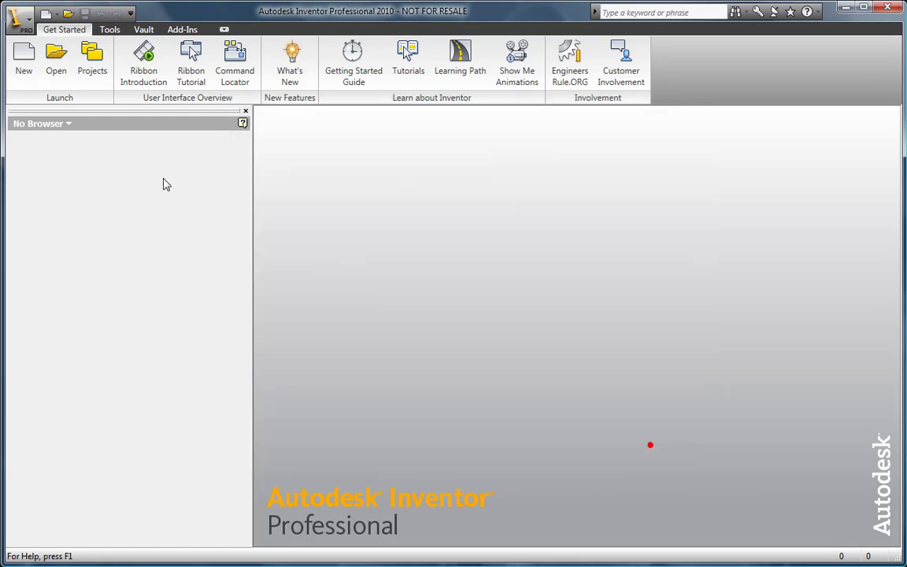
Open A.iam to check that Part1 loads from C:\temp, and close the assembly again
{"action": "left_click", "coordinate": [63, 72]}
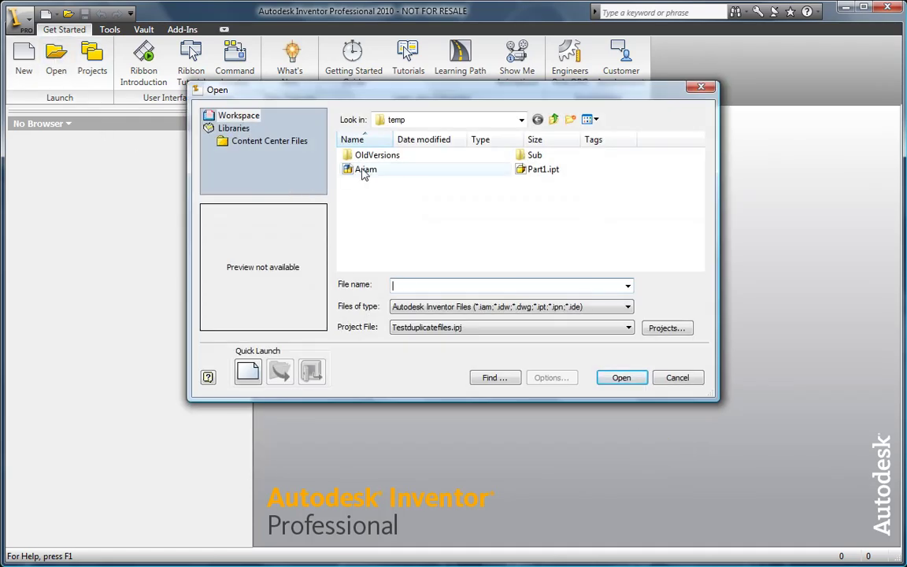
{"action": "left_click", "coordinate": [364, 169]}
{"action": "left_click", "coordinate": [621, 377]}
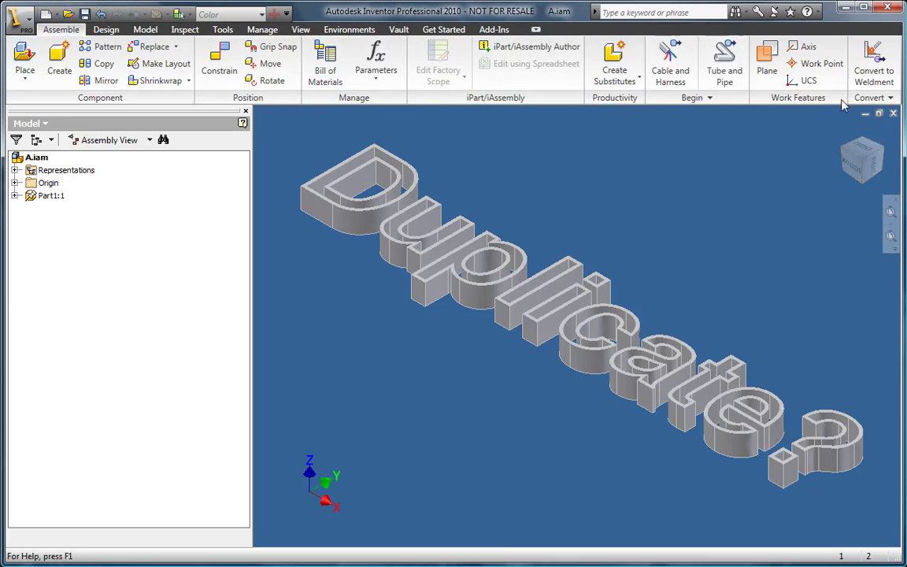
{"action": "left_click", "coordinate": [893, 115]}
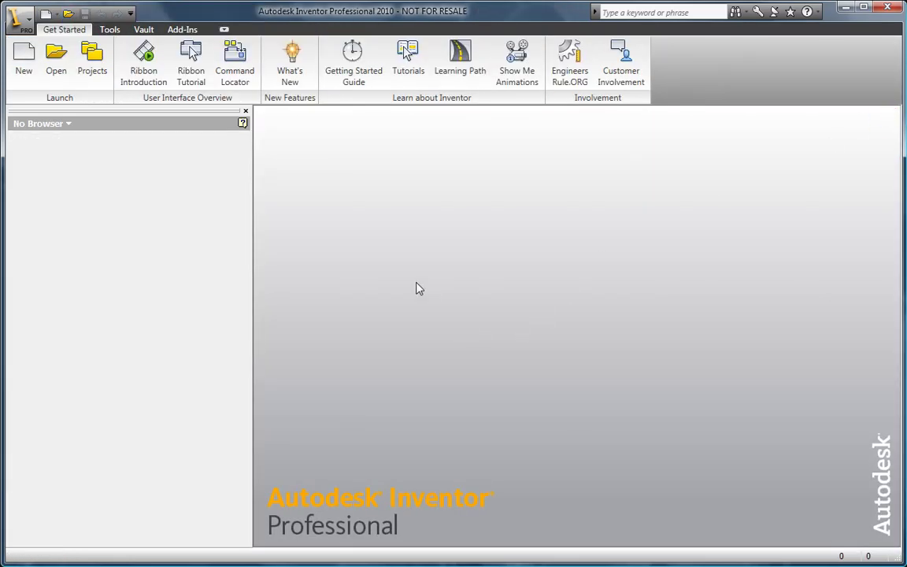
Switch to Windows Explorer, move Part1.ipt from C:\temp into the Sub folder, and reopen A.iam in Inventor
{"action": "key", "text": "alt+Tab"}
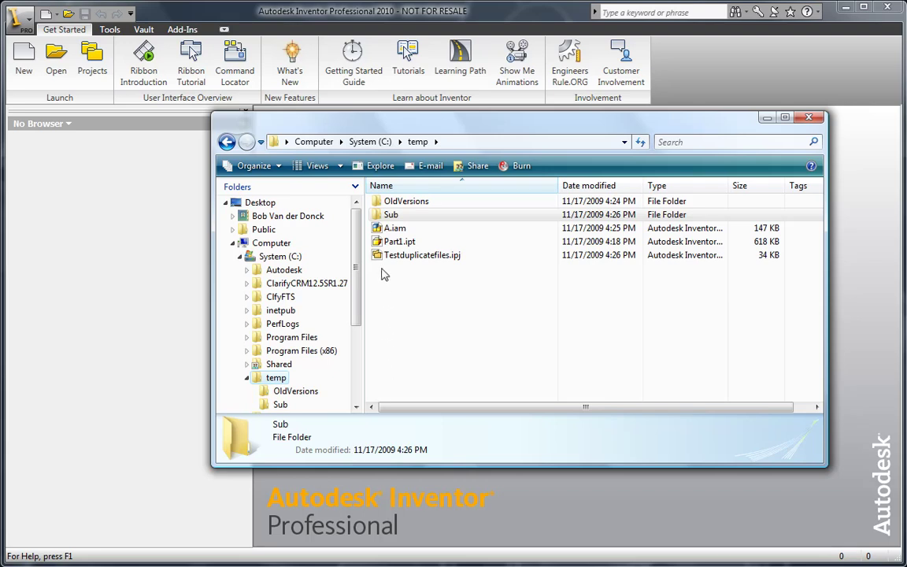
{"action": "left_click_drag", "start_coordinate": [398, 242], "coordinate": [592, 529]}
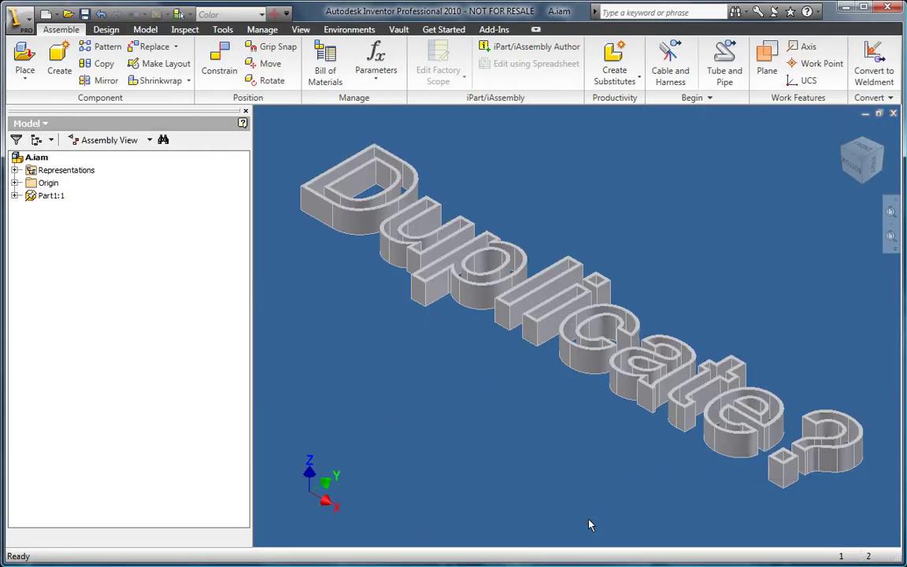
Open A.iam in Design Assistant, fit its window on screen, and check the file path of the referenced Part1.ipt
{"action": "left_click", "coordinate": [17, 17]}
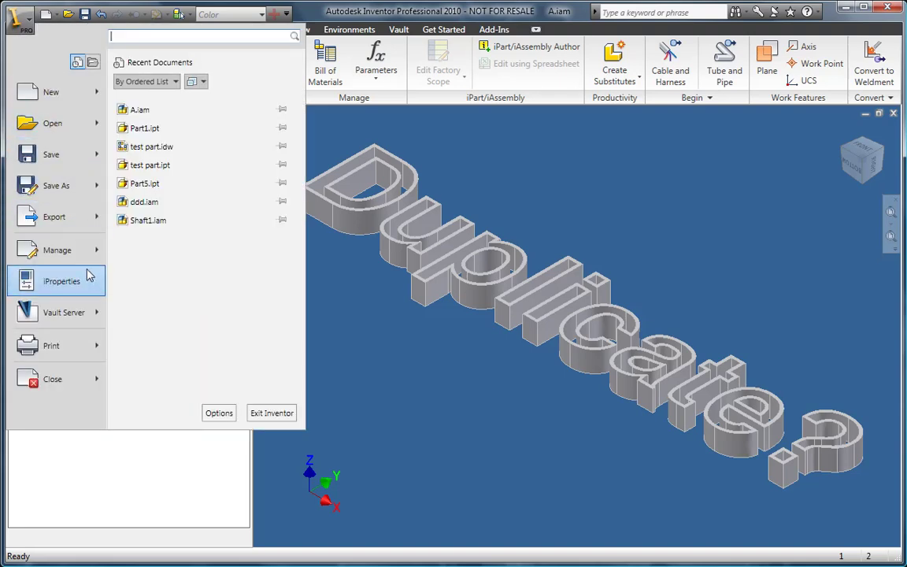
{"action": "left_click", "coordinate": [67, 250]}
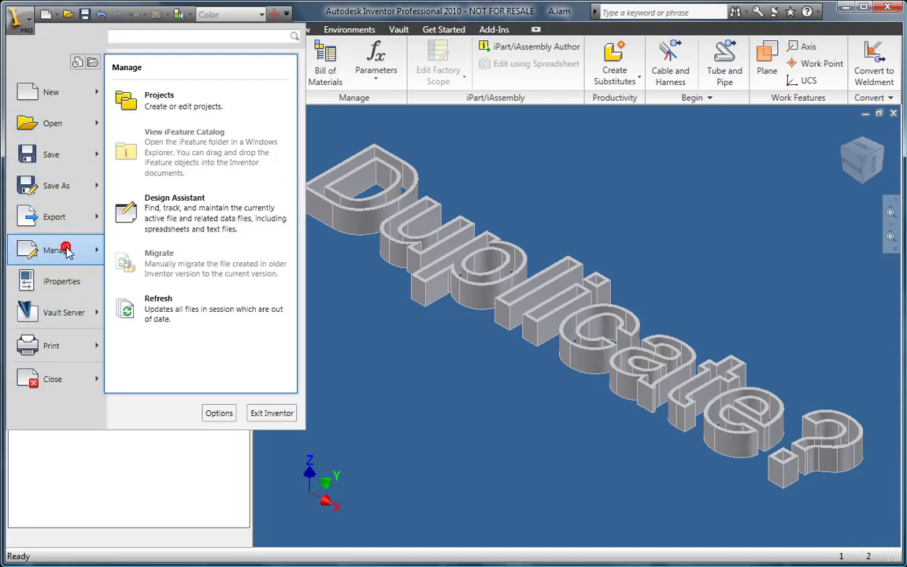
{"action": "left_click", "coordinate": [178, 198]}
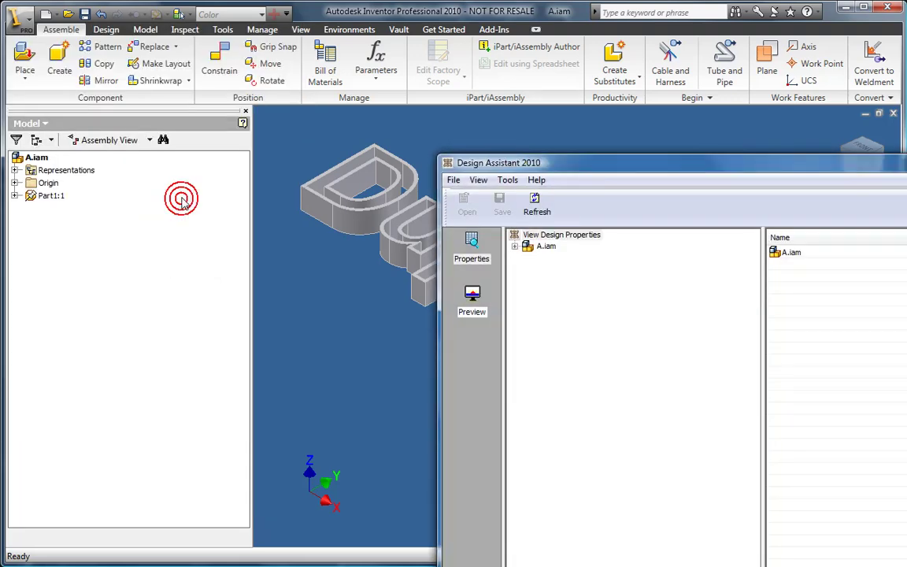
{"action": "left_click_drag", "start_coordinate": [595, 174], "coordinate": [197, 16]}
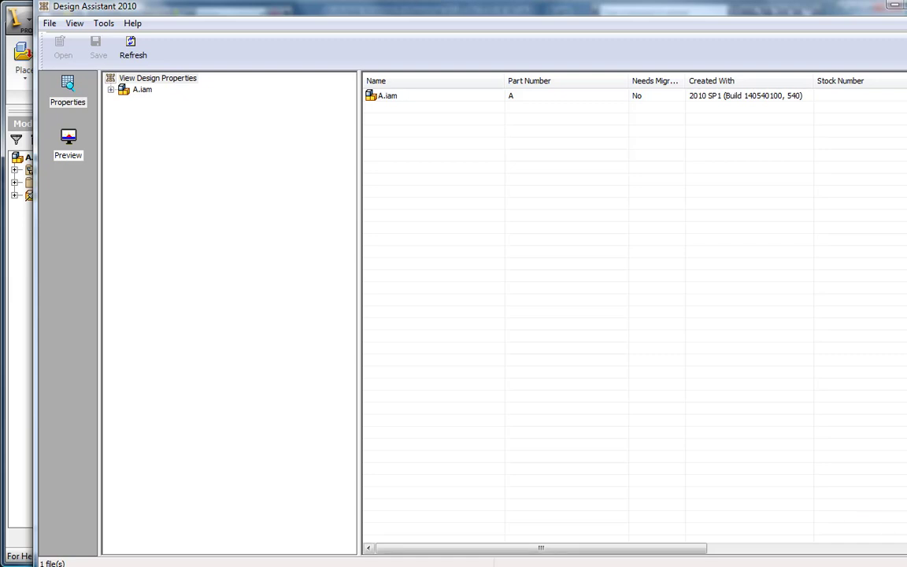
{"action": "left_click_drag", "start_coordinate": [872, 536], "coordinate": [660, 421]}
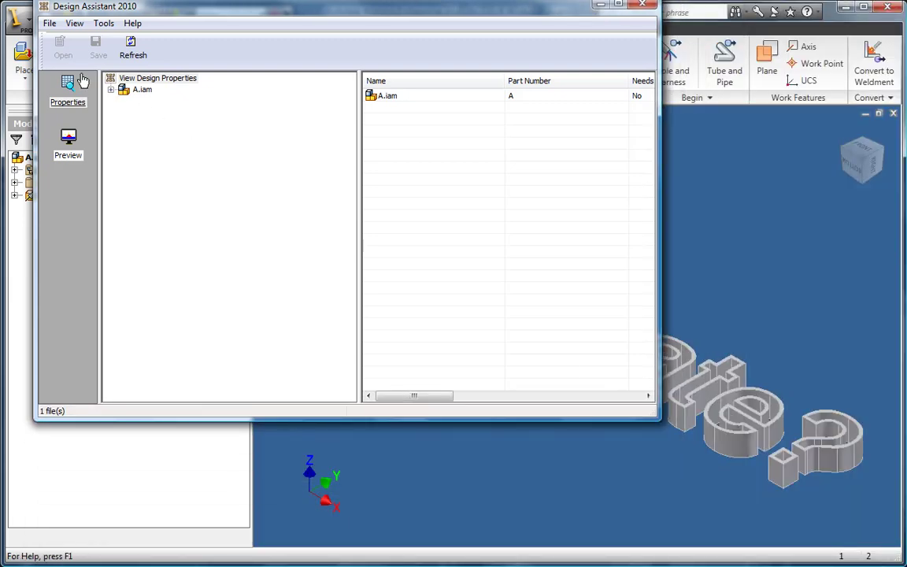
{"action": "left_click_drag", "start_coordinate": [114, 9], "coordinate": [176, 45]}
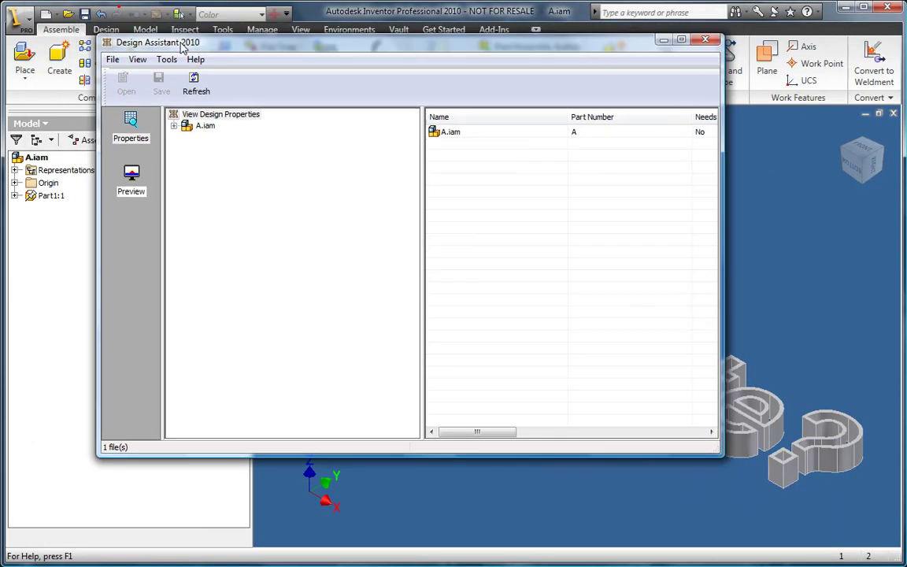
{"action": "left_click", "coordinate": [173, 125]}
{"action": "left_click", "coordinate": [201, 137]}
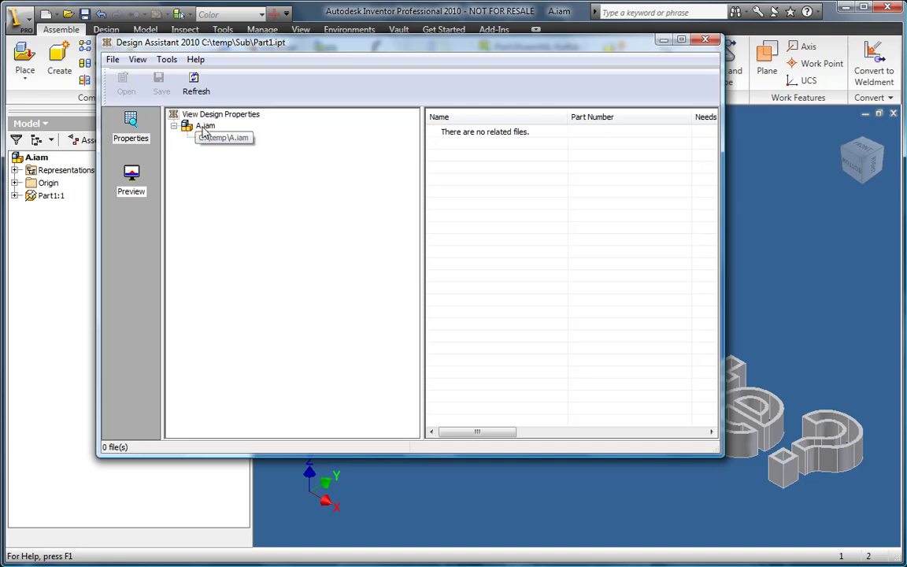